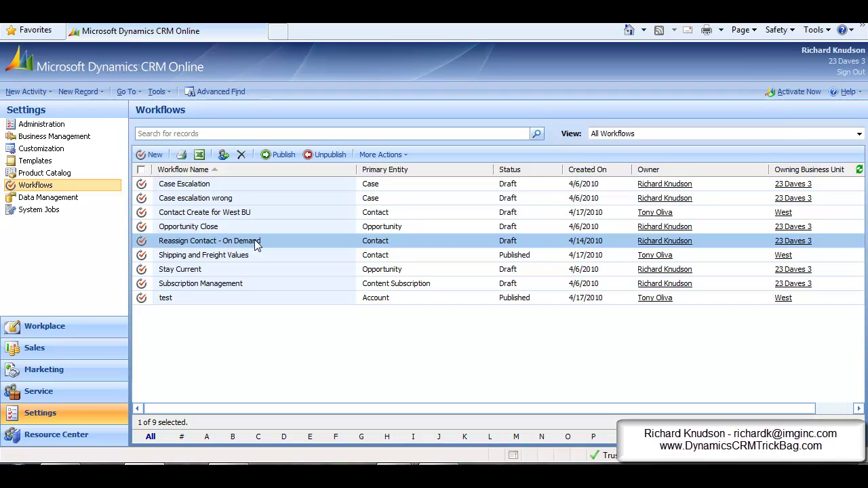
- Open the Reassign Contact - On Demand workflow and review its parent-account check and reassignment steps
double_click(256, 243)
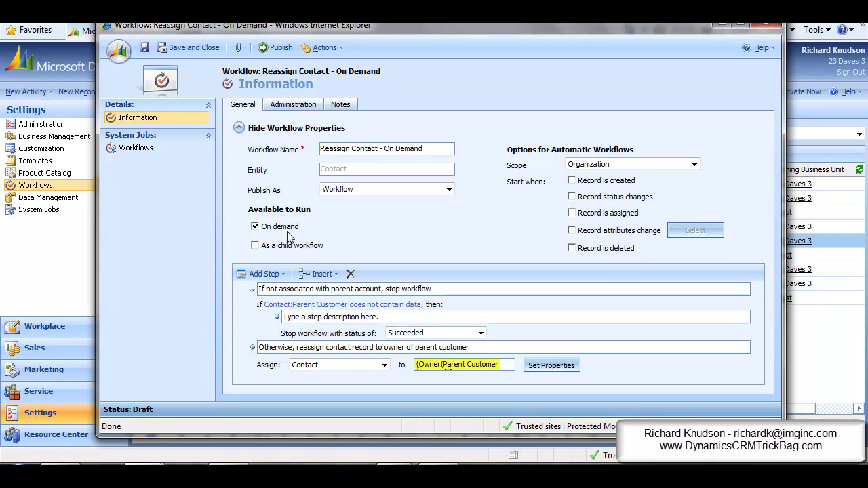
click(339, 289)
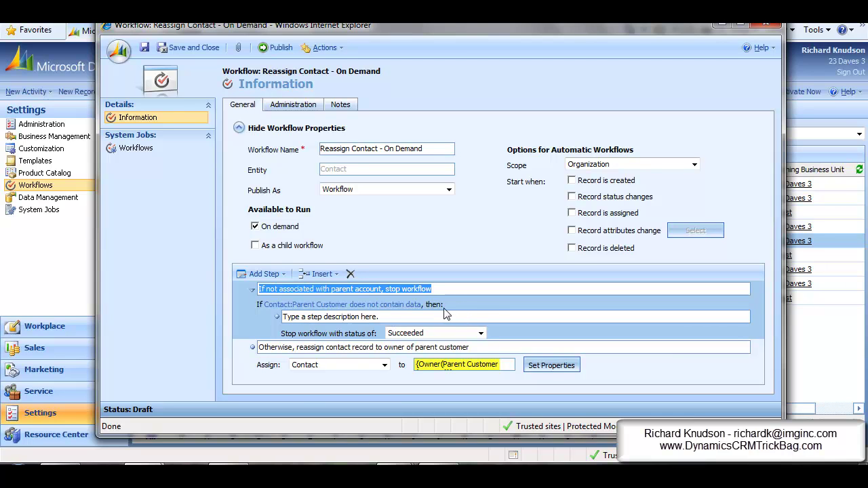
click(361, 349)
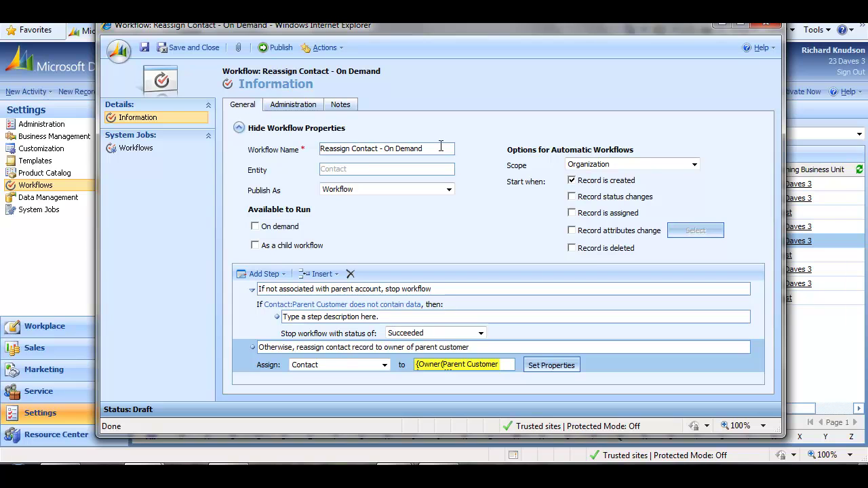
- Rename the workflow to 'Reassign Contact - On Create', save it, and publish it
key(BackSpace)
key(BackSpace)
key(BackSpace)
key(BackSpace)
key(BackSpace)
key(BackSpace)
text(Create)
click(144, 46)
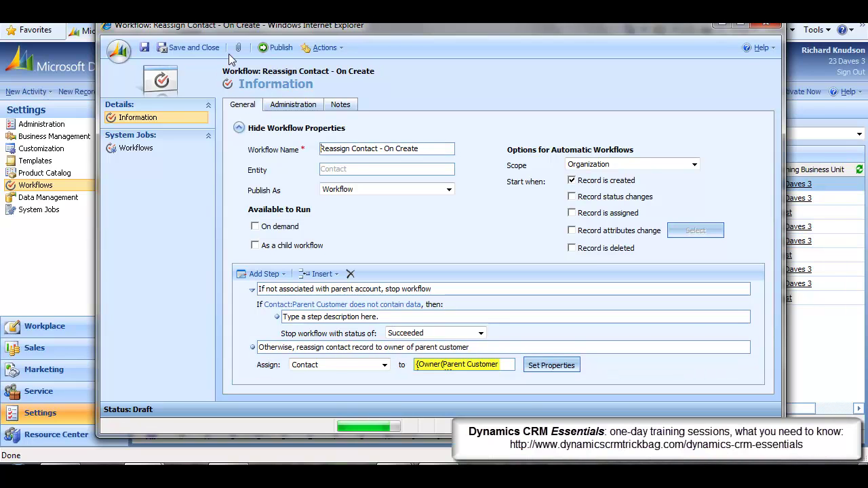
click(281, 47)
click(486, 294)
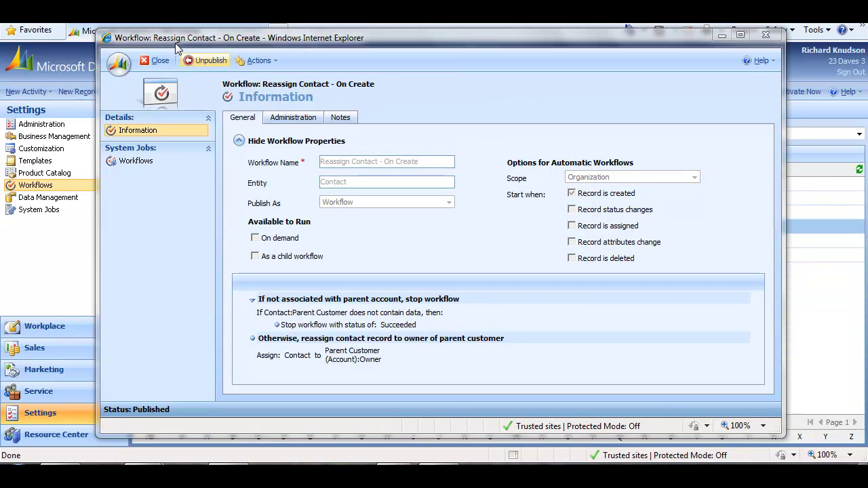
- Close the workflow and open the test user's record from Administration > Users
click(155, 61)
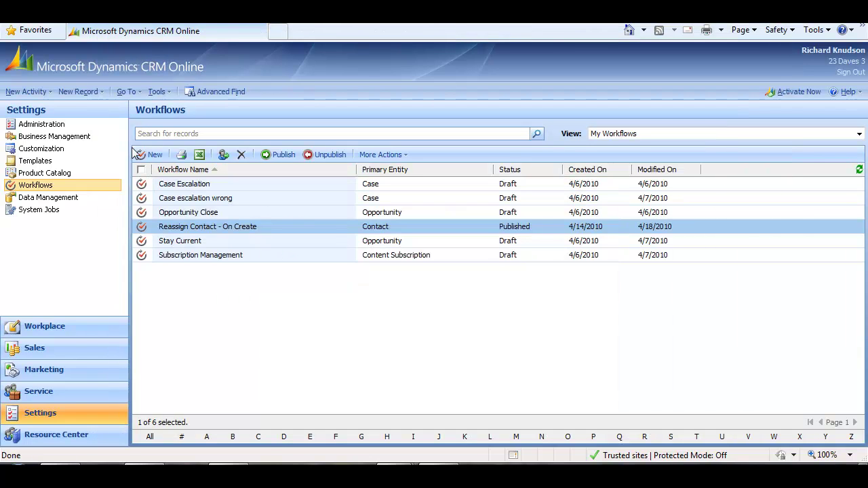
click(58, 126)
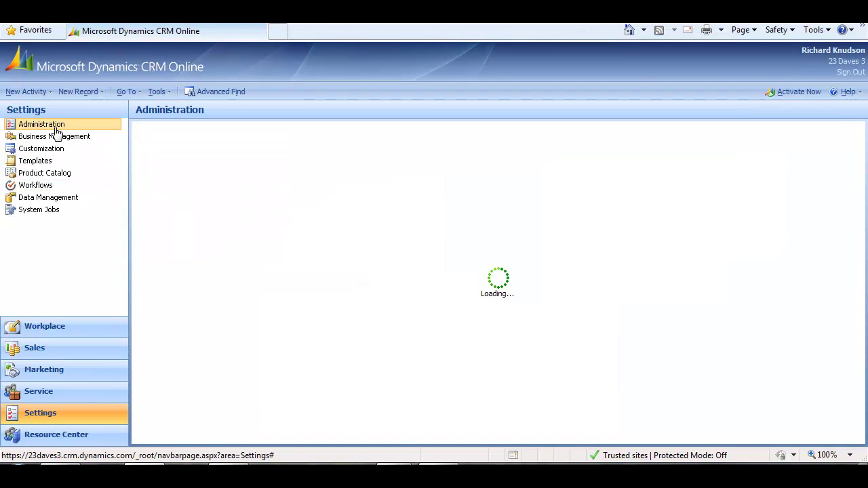
double_click(227, 213)
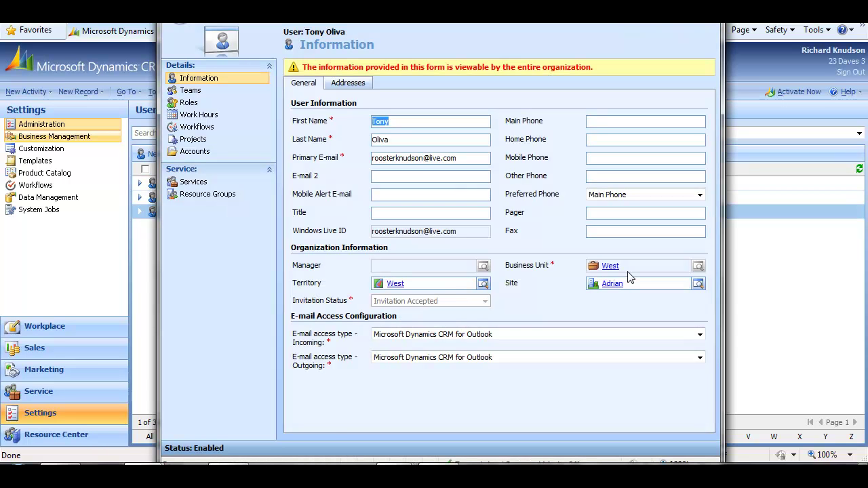
- Replace the test user's Sales Manager role with Custom Security Role and save the user
click(194, 106)
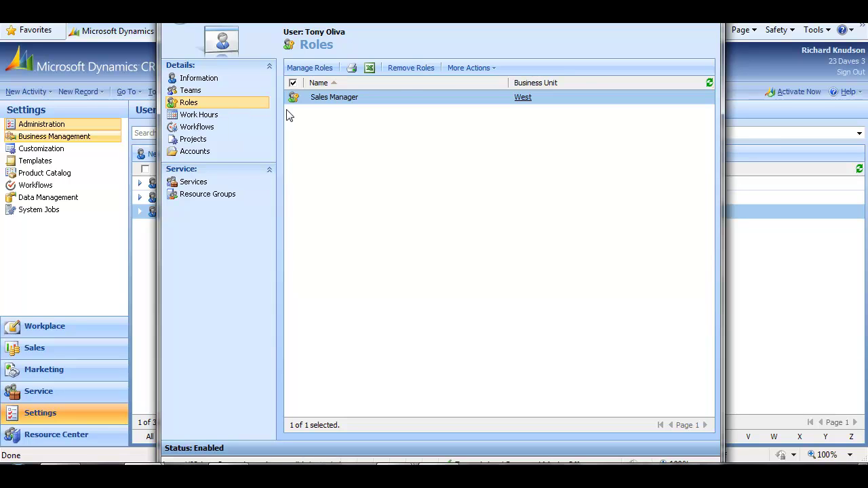
click(407, 68)
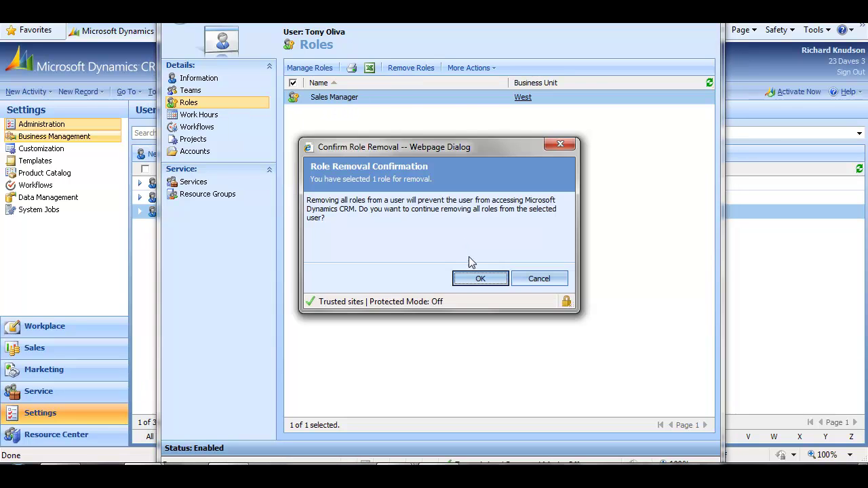
click(473, 278)
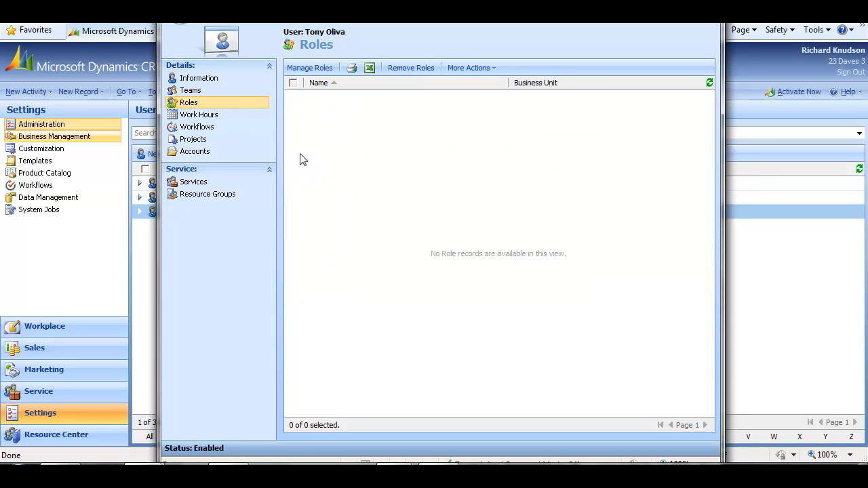
click(306, 68)
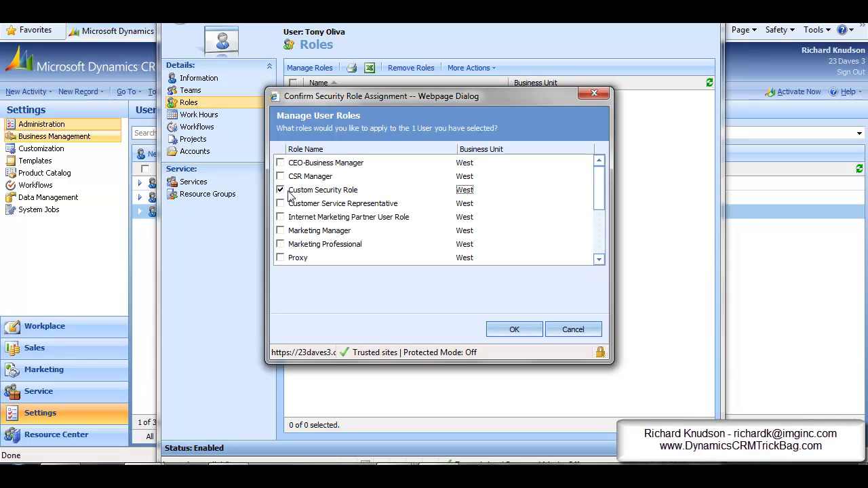
click(508, 329)
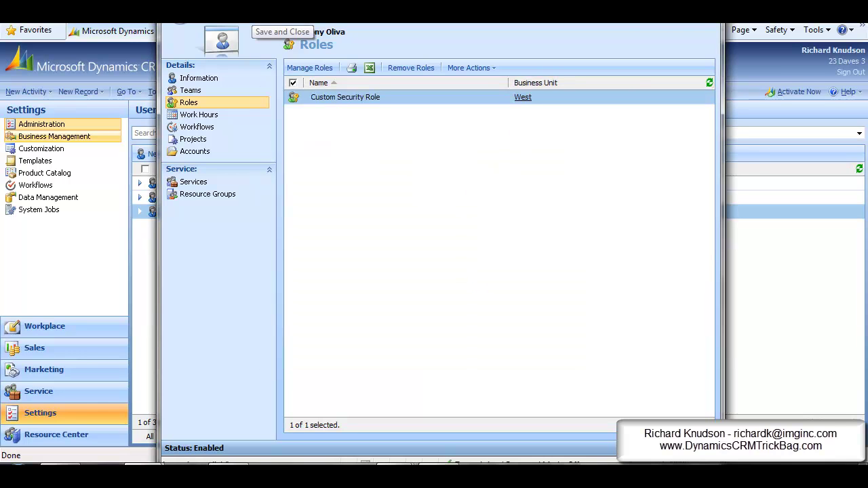
click(222, 40)
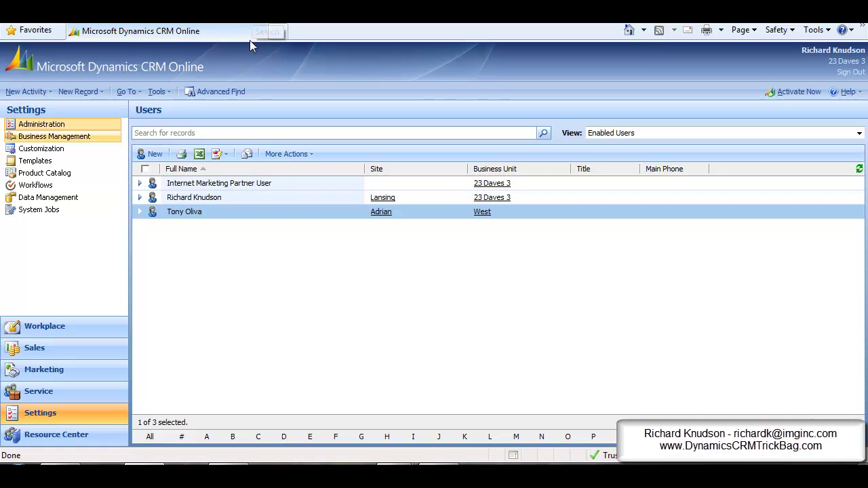
- Review the Custom Security Role's Customization and Core Records privileges in Administration
click(70, 129)
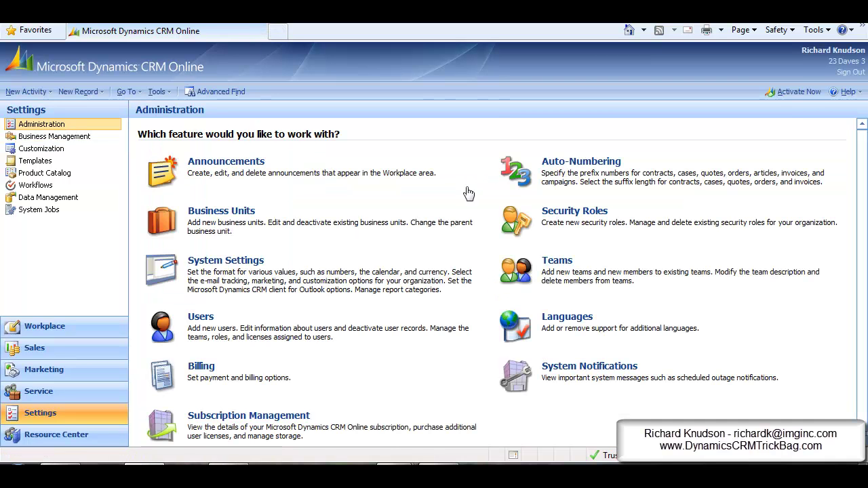
click(576, 211)
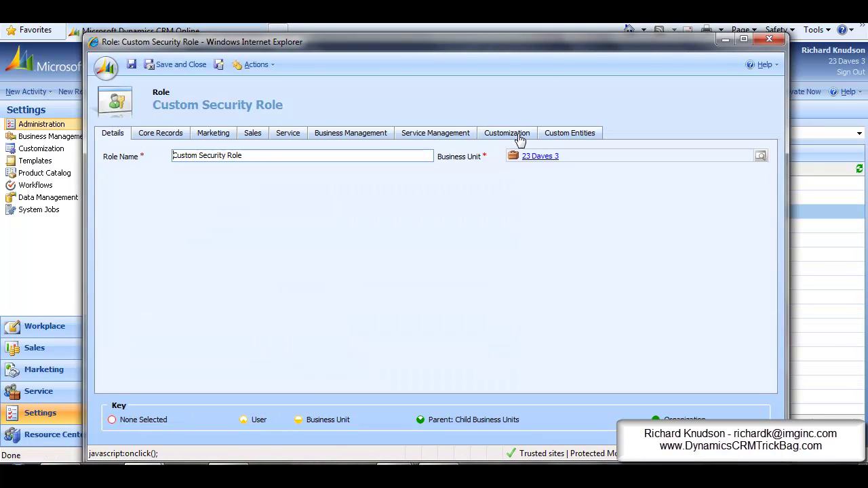
click(513, 136)
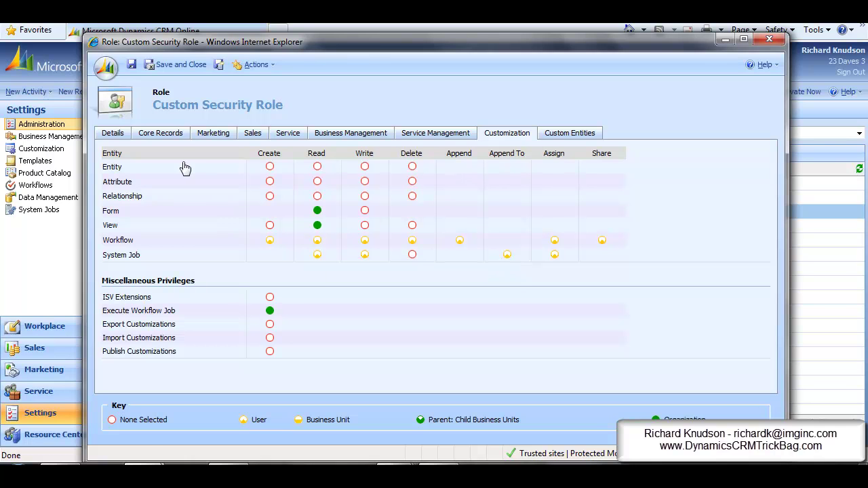
click(167, 137)
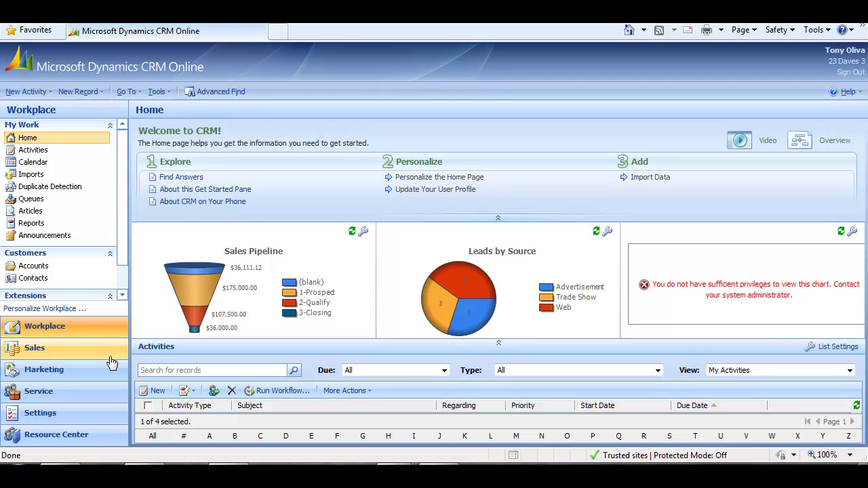
- Open the Acme account record from the Sales Accounts list
click(68, 349)
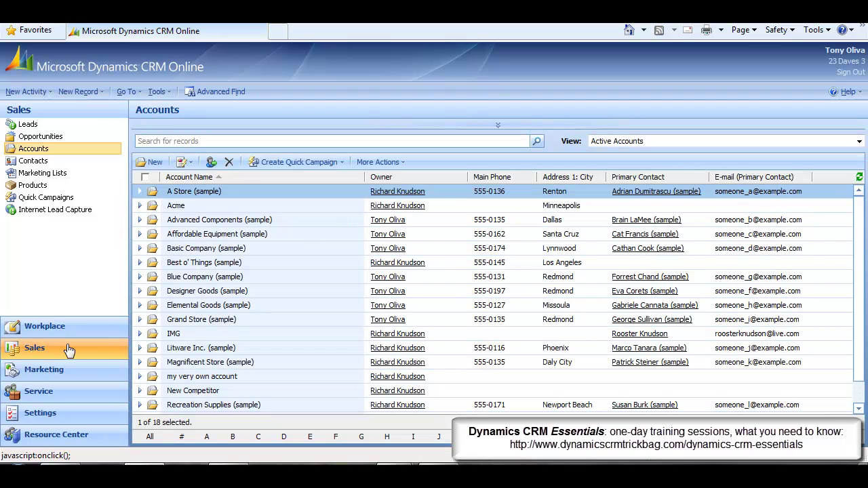
click(353, 207)
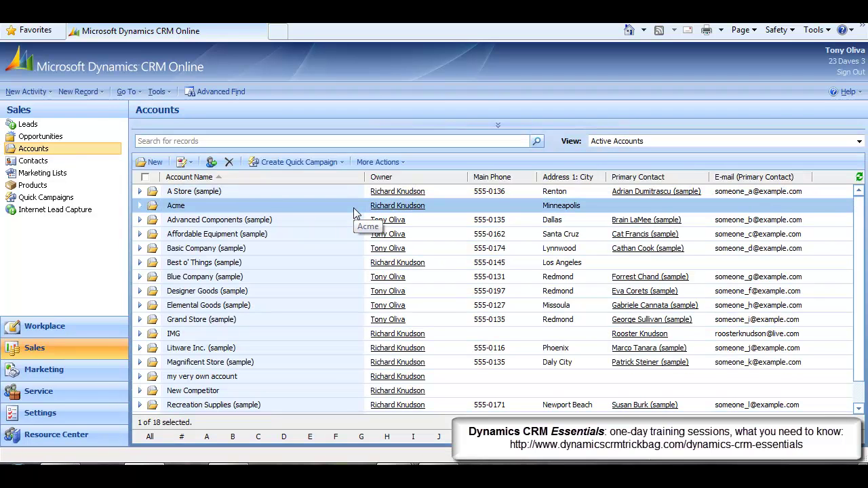
double_click(353, 208)
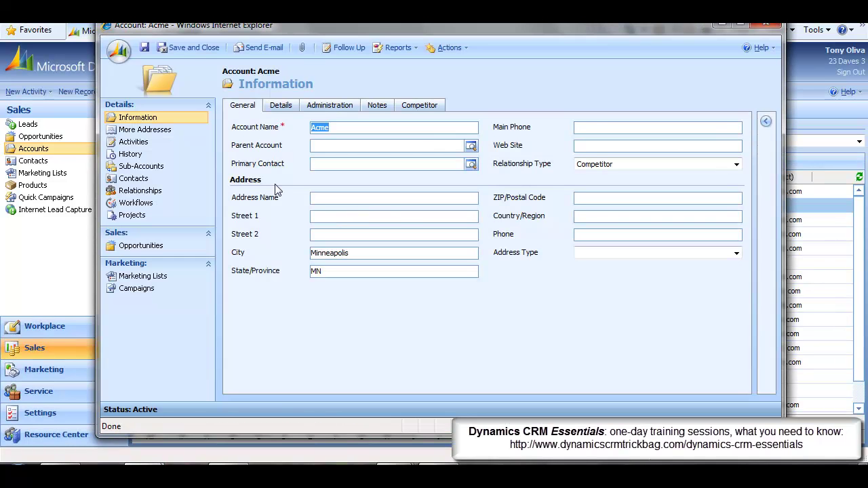
- Start a new Acme contact, enter its first name, and check its owner under Administration details
click(167, 181)
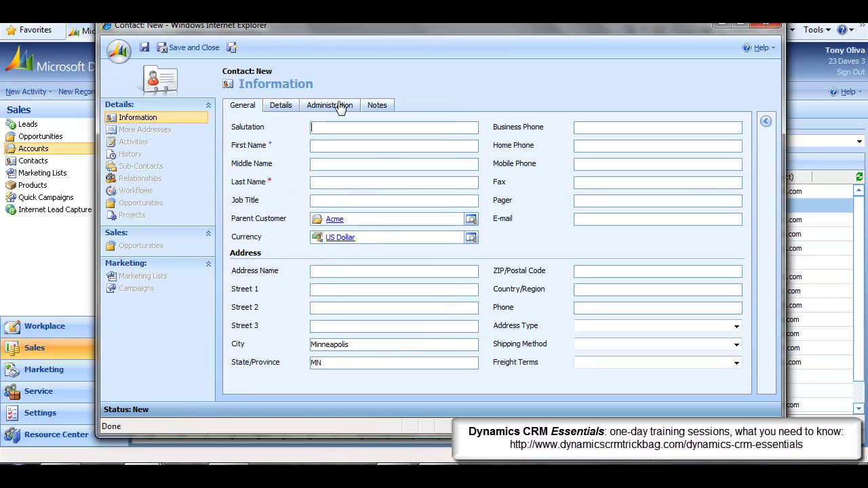
click(387, 226)
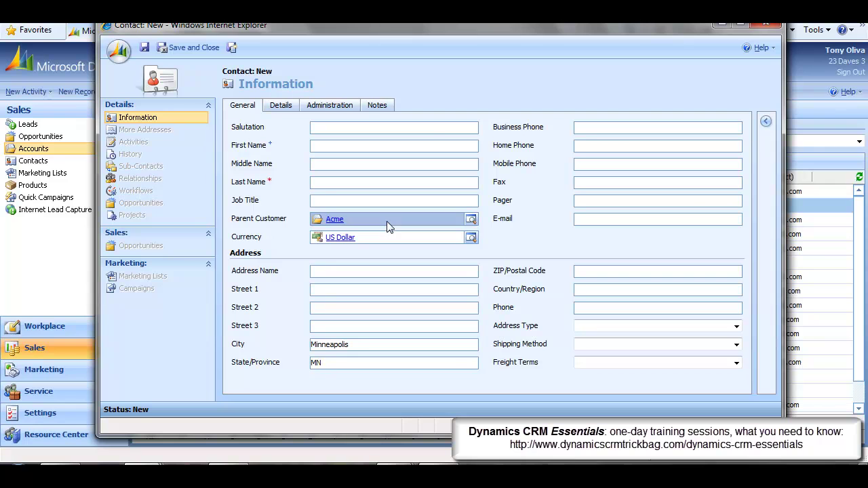
click(434, 145)
text(Bob)
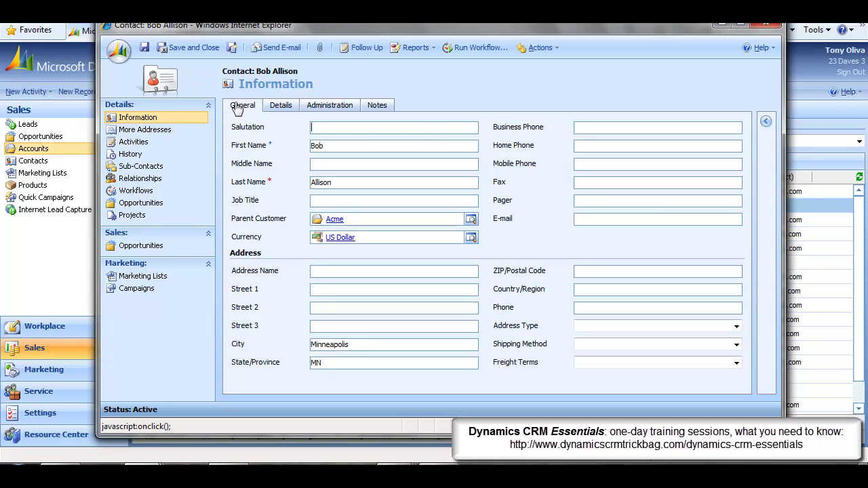
click(331, 107)
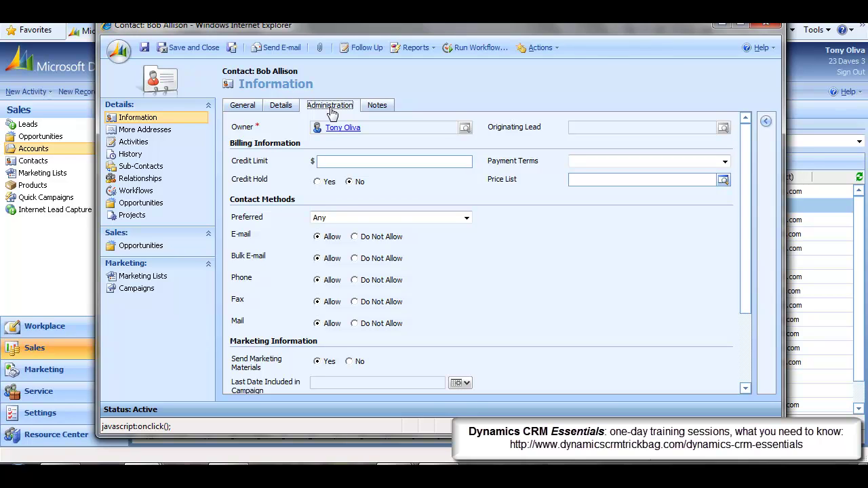
- Save and close the new contact to return to Acme's Contacts list
click(194, 49)
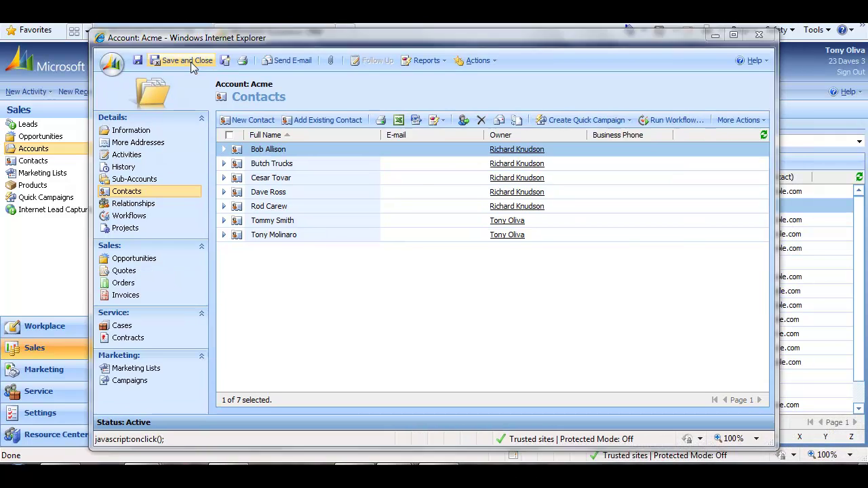
- Save and close the Acme account window
click(190, 62)
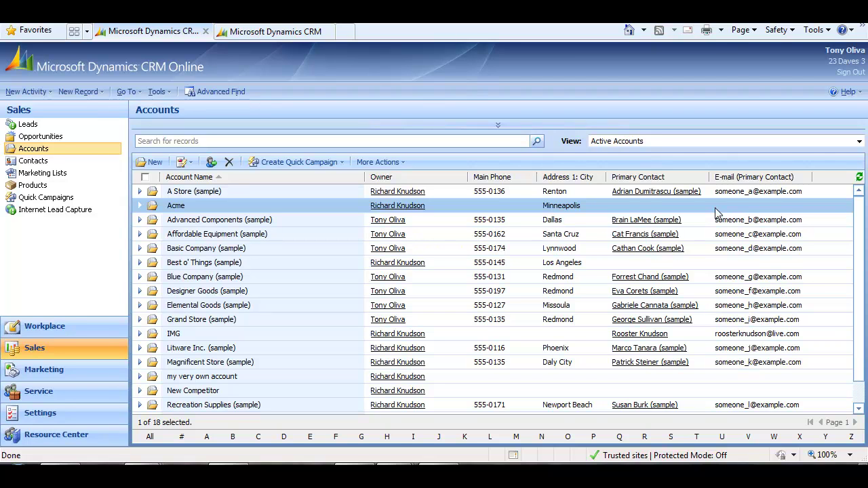
- Switch to the administrator session and open the test user's record from Settings > Users
key(ctrl+Tab)
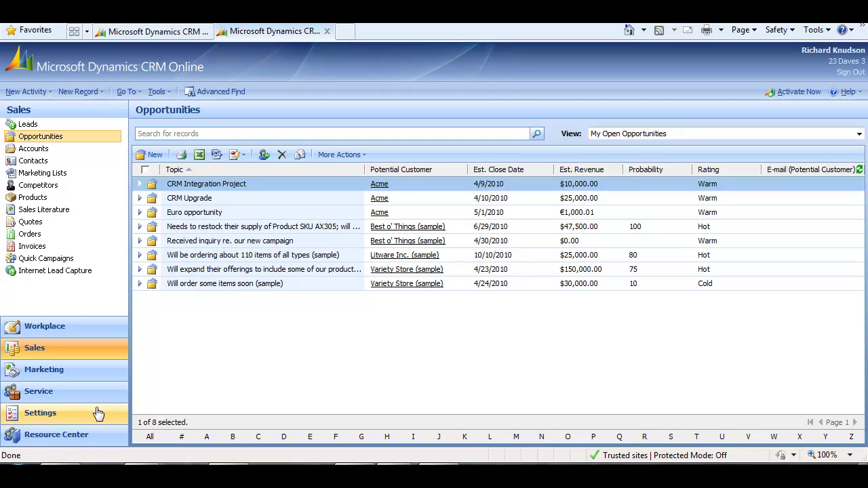
click(83, 414)
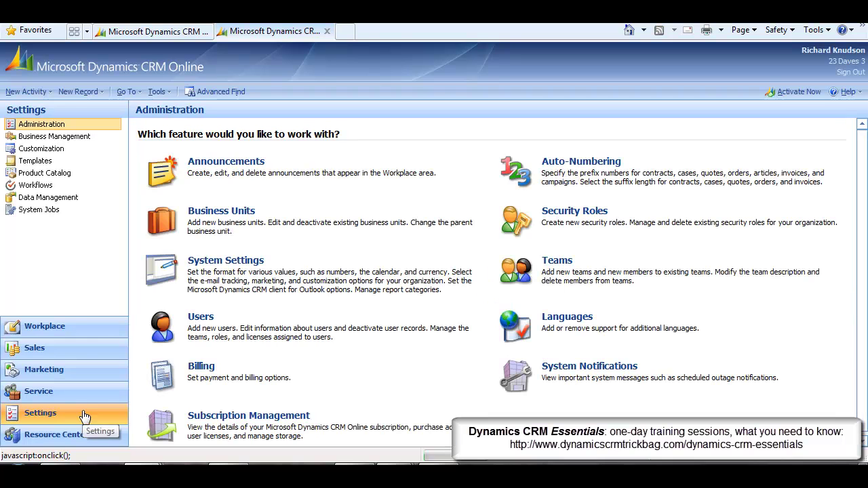
click(198, 316)
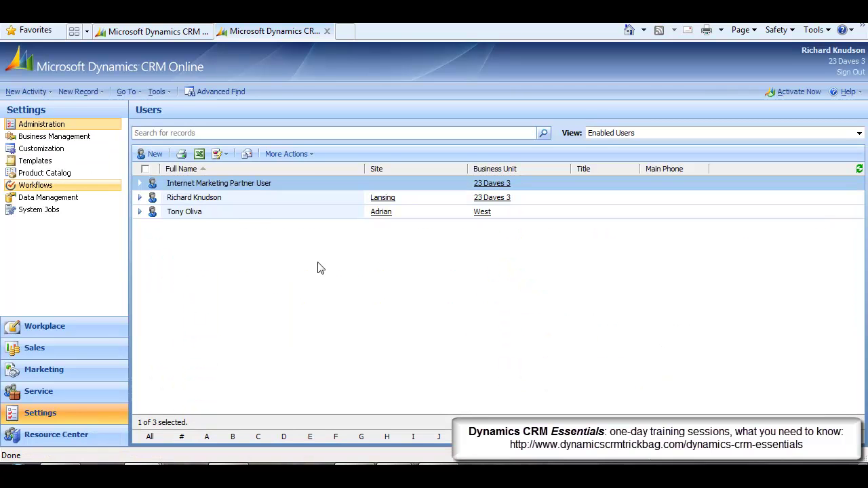
double_click(242, 211)
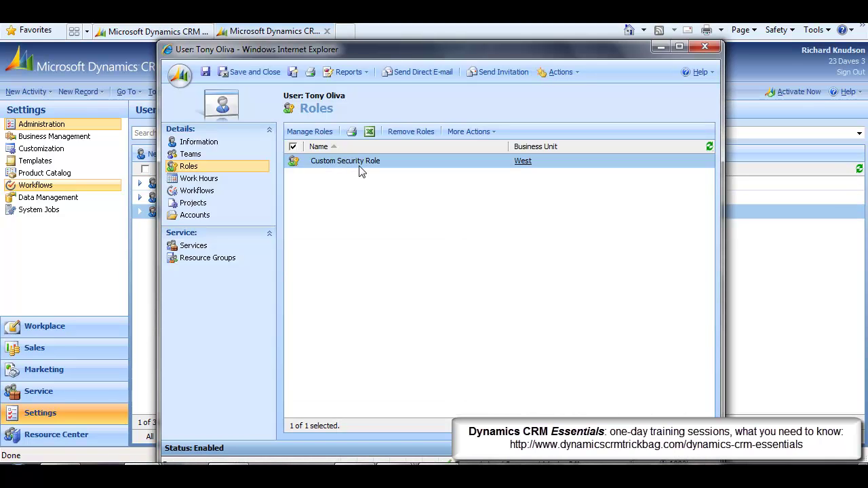
- Replace the test user's Custom Security Role with Sales Manager and save the user
click(413, 132)
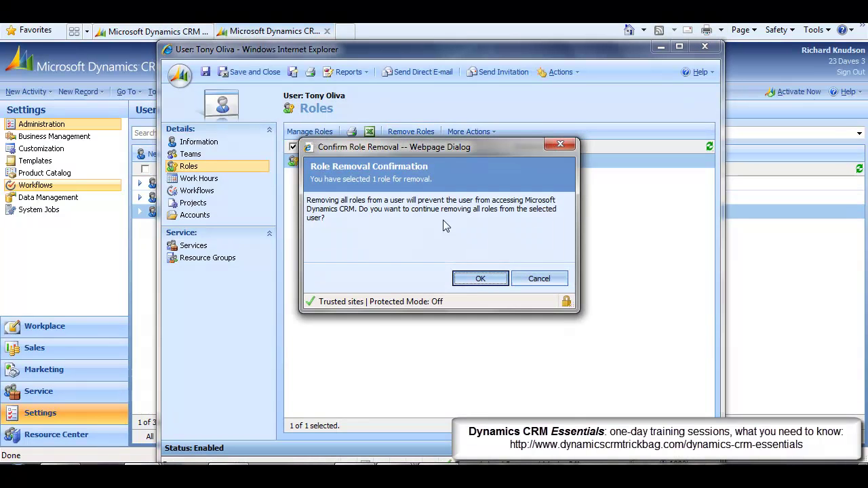
click(480, 279)
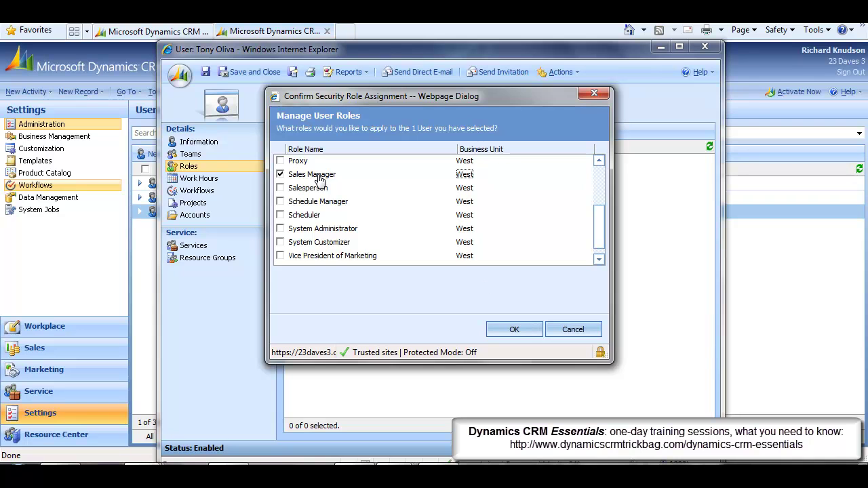
click(510, 329)
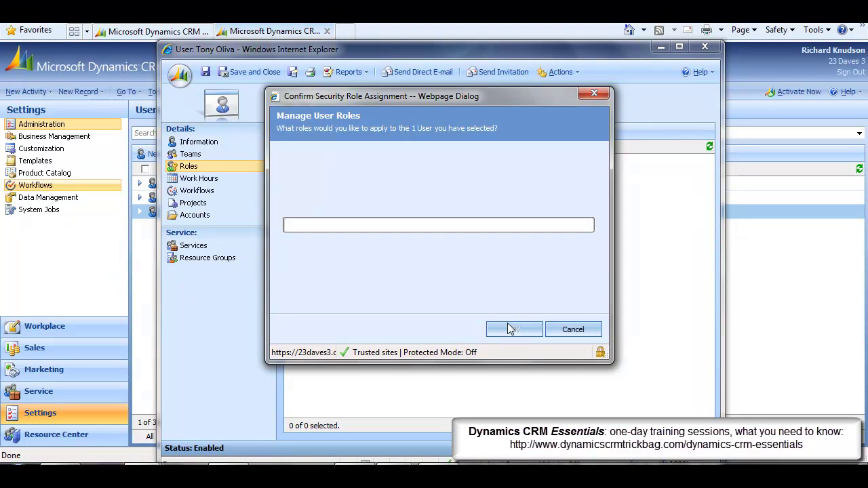
click(250, 72)
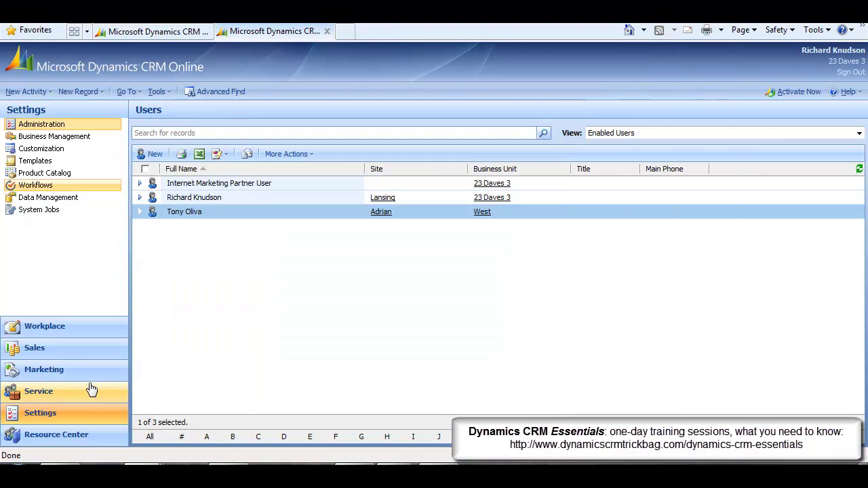
- From Settings > Workflows, assign 'Reassign Contact - On Create' to the test user chosen via lookup
click(47, 187)
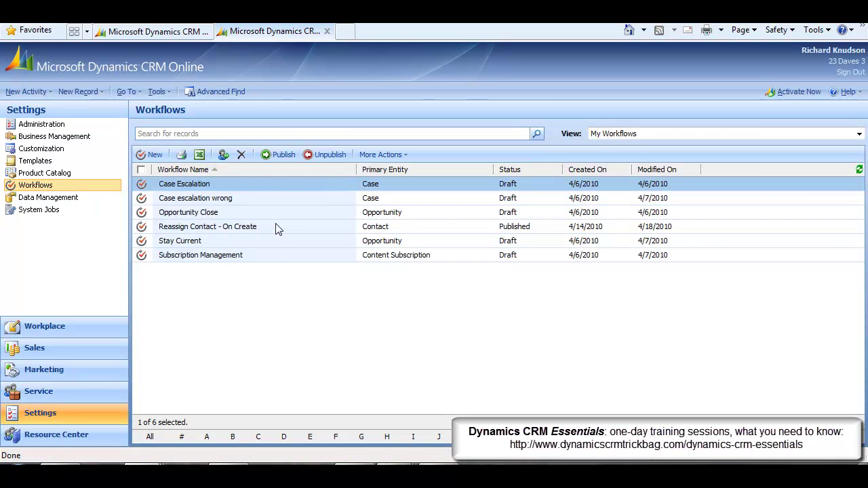
click(276, 228)
click(223, 154)
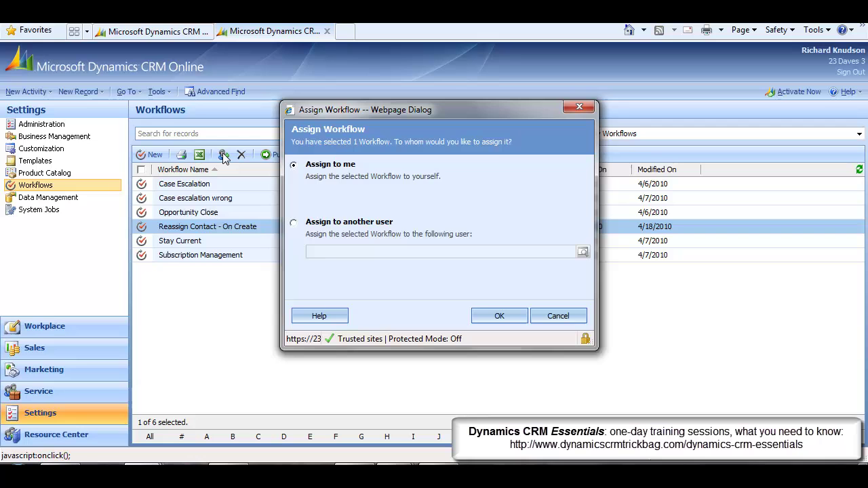
click(293, 224)
click(583, 271)
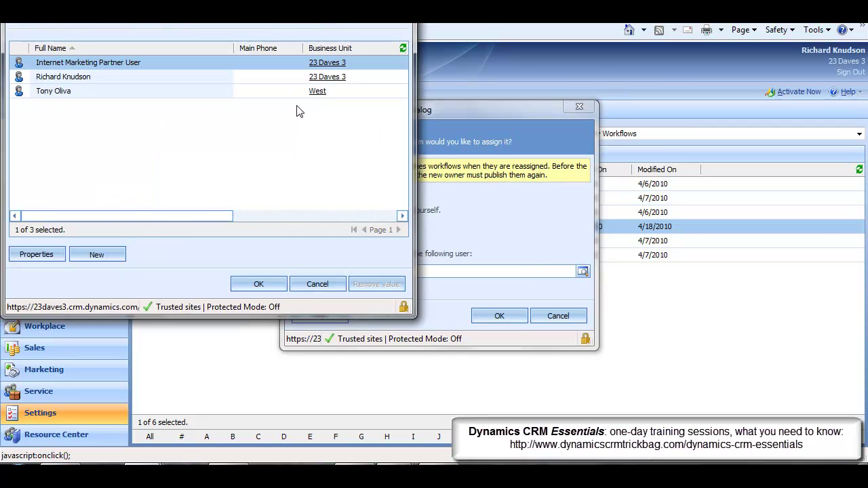
double_click(299, 89)
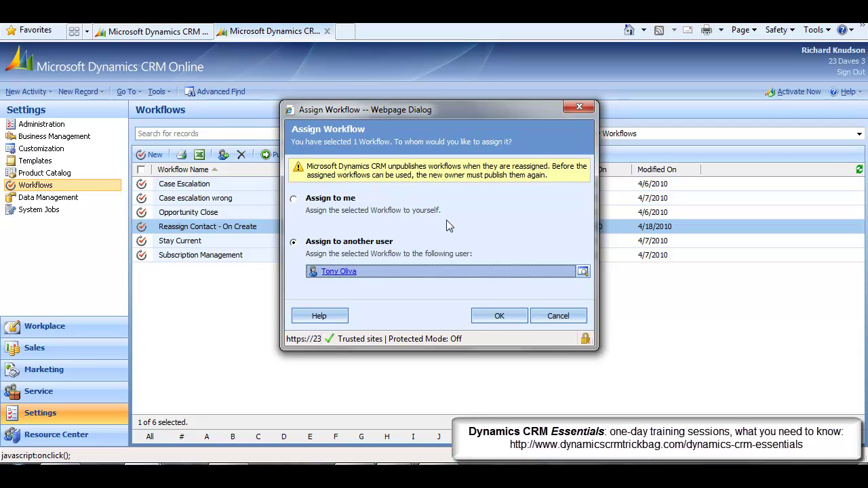
click(498, 315)
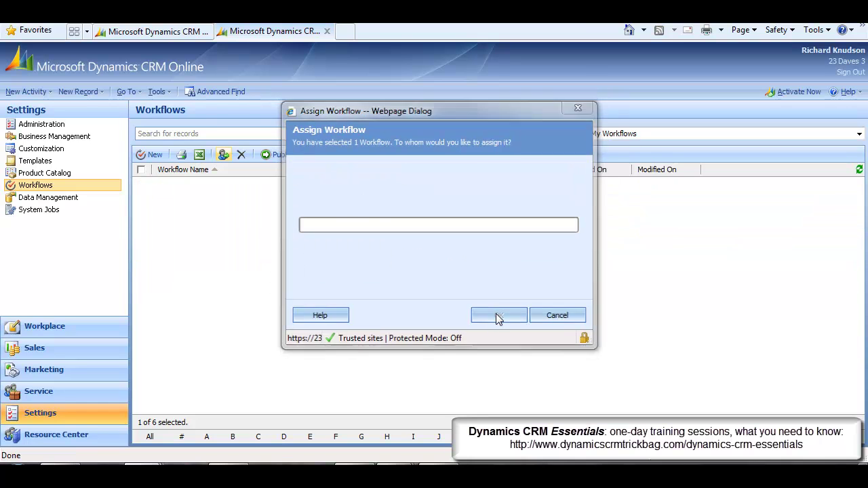